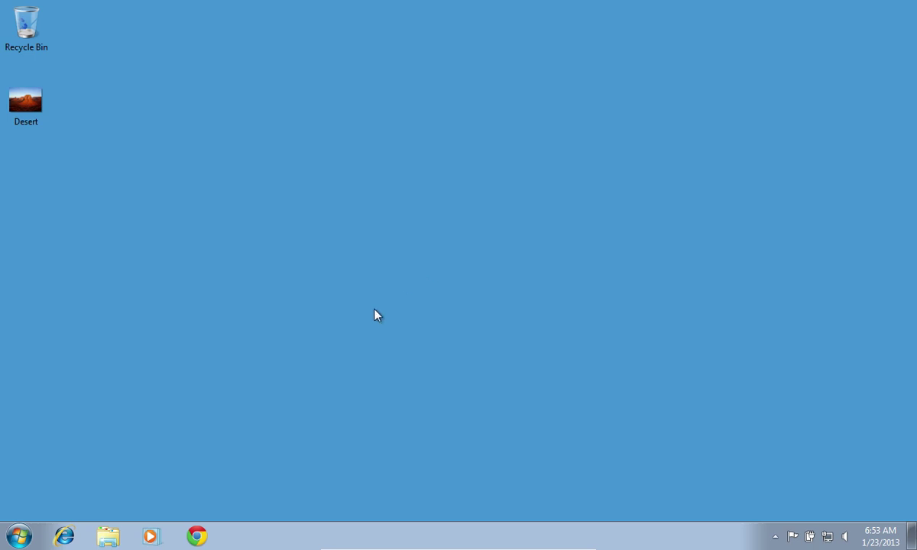
Step: Launch Internet Explorer from the taskbar so the MSN home page shows
{"action": "left_click", "coordinate": [64, 536]}
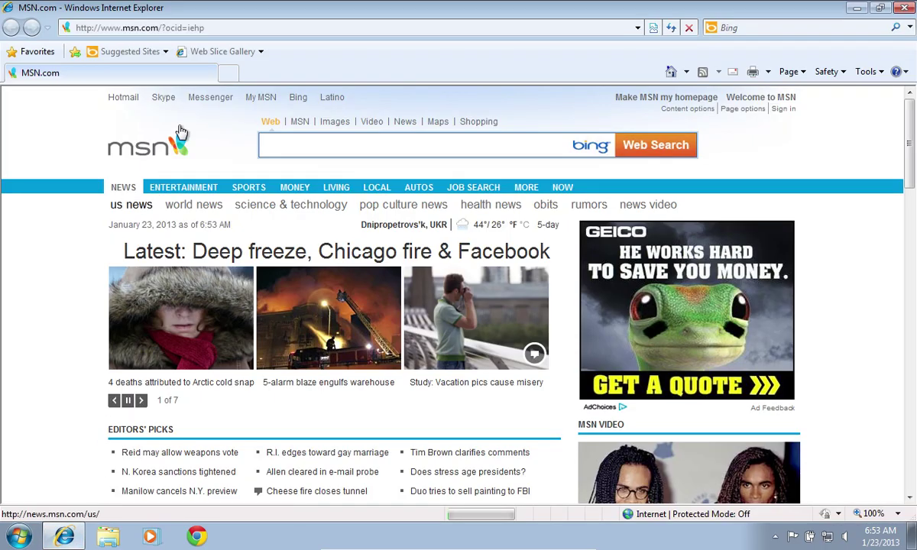
Step: Load getmaildrop.com and open the MailDrop Executive Download page
{"action": "left_click", "coordinate": [214, 29]}
{"action": "type", "text": "get"}
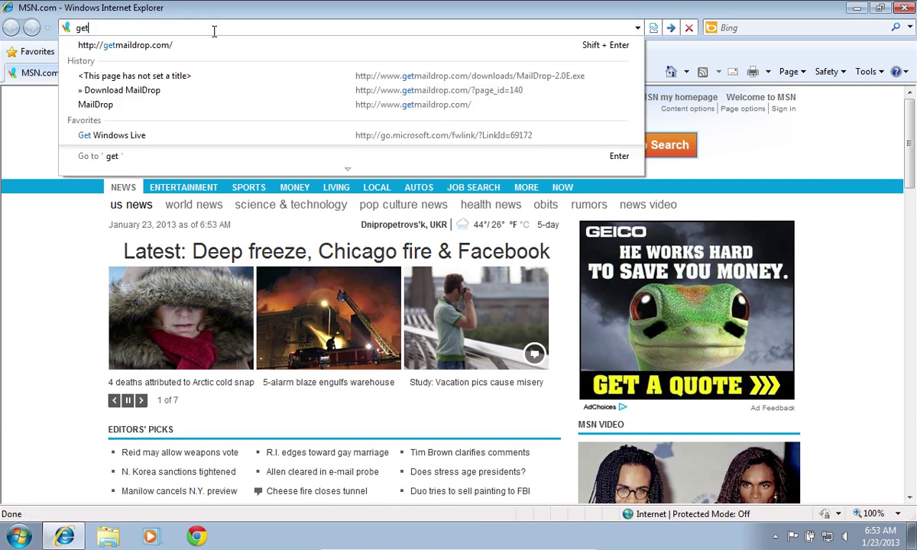
{"action": "type", "text": "maildrop.com"}
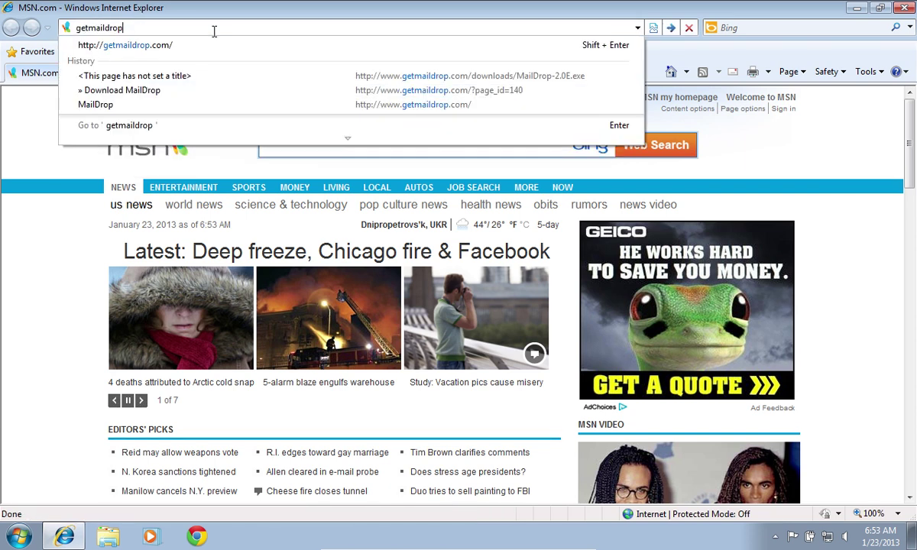
{"action": "key", "text": "Return"}
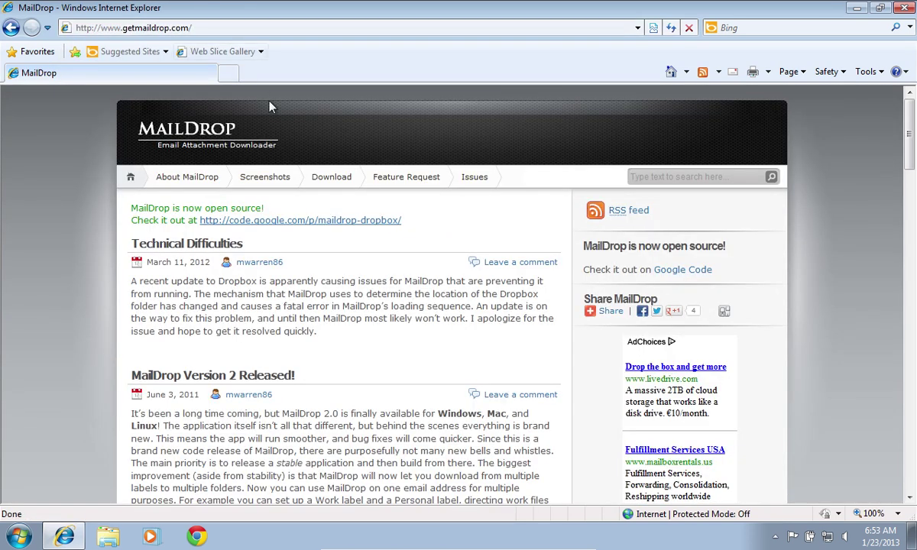
{"action": "left_click", "coordinate": [329, 181]}
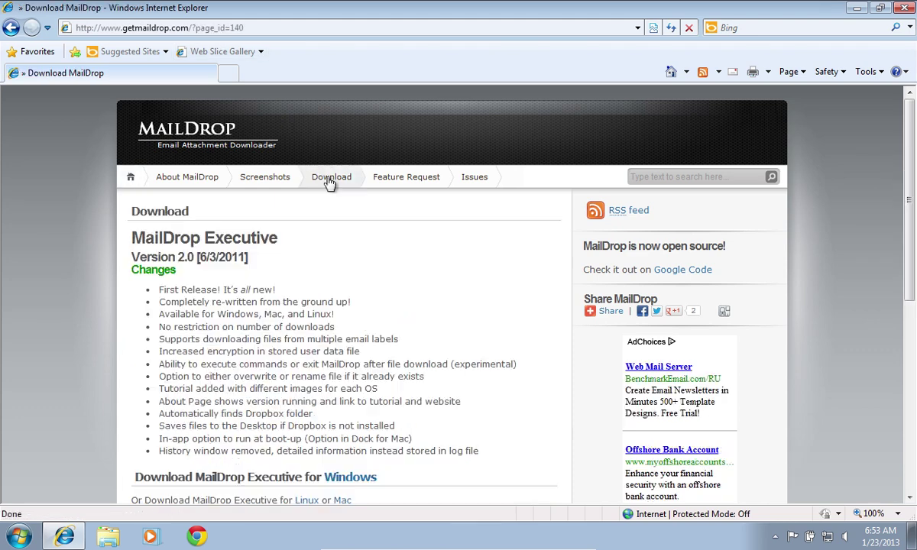
Step: Download the MailDrop 2.0 Windows installer and allow the unverified file to run
{"action": "left_click", "coordinate": [348, 479]}
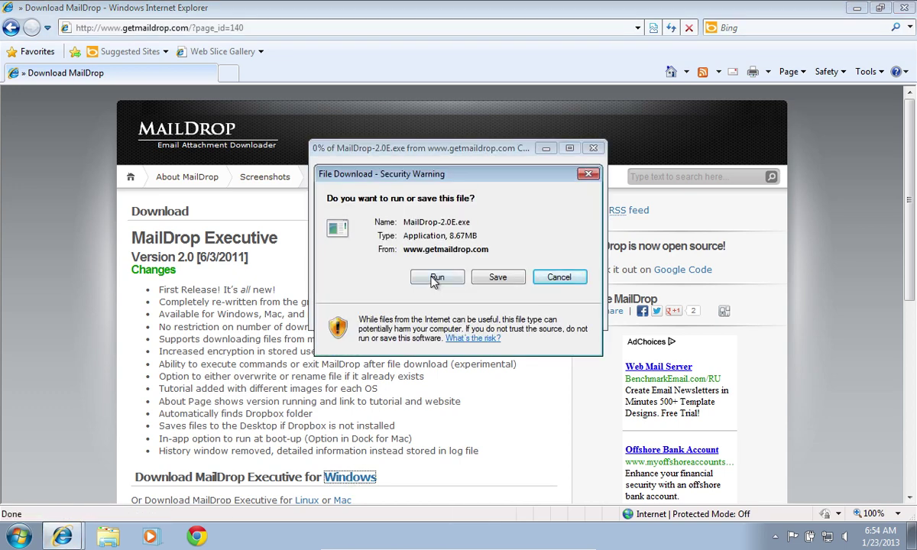
{"action": "left_click", "coordinate": [434, 280]}
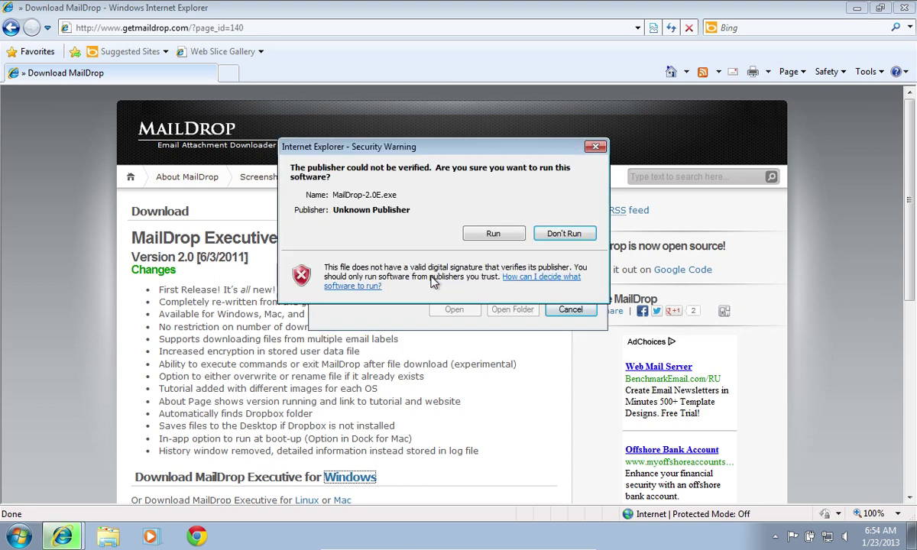
{"action": "left_click", "coordinate": [493, 234]}
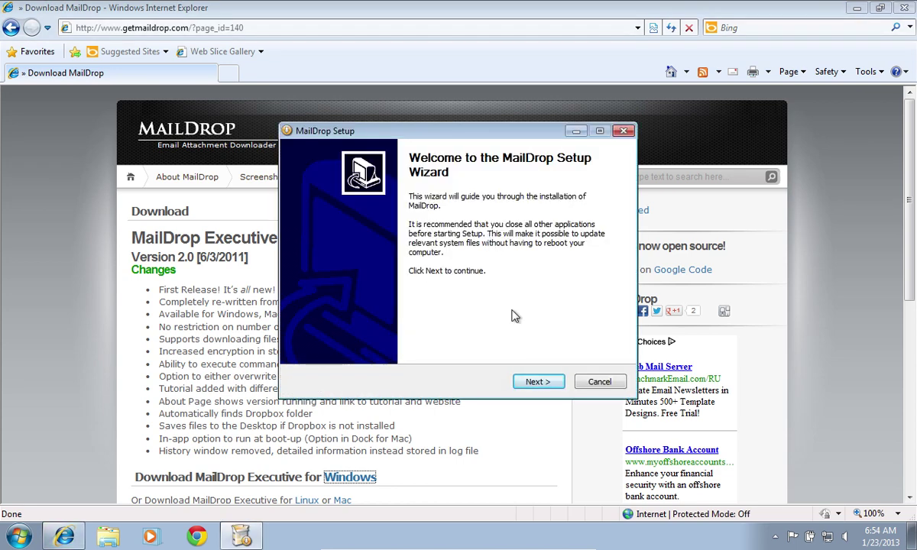
Step: Complete the MailDrop setup wizard with default choices and launch MailDrop
{"action": "left_click", "coordinate": [537, 382]}
{"action": "left_click", "coordinate": [537, 384]}
{"action": "left_click", "coordinate": [537, 384]}
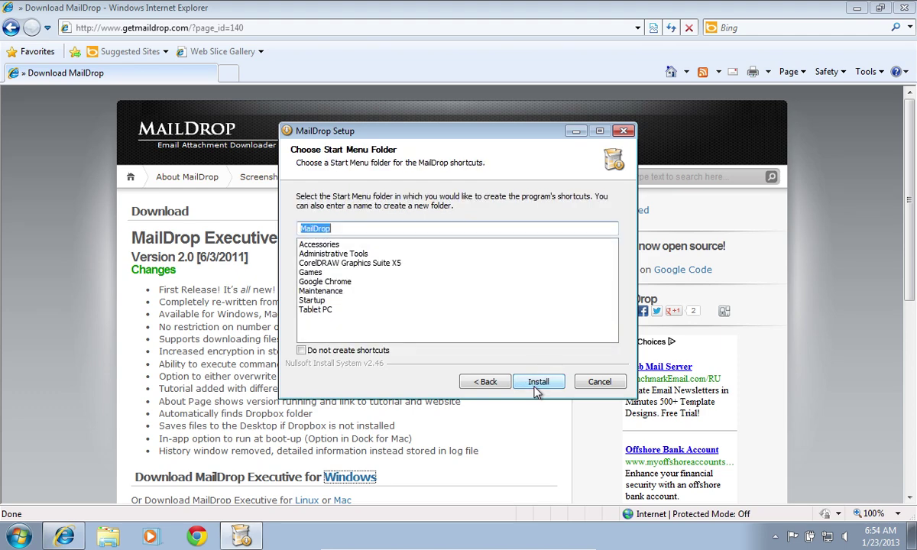
{"action": "left_click", "coordinate": [538, 383]}
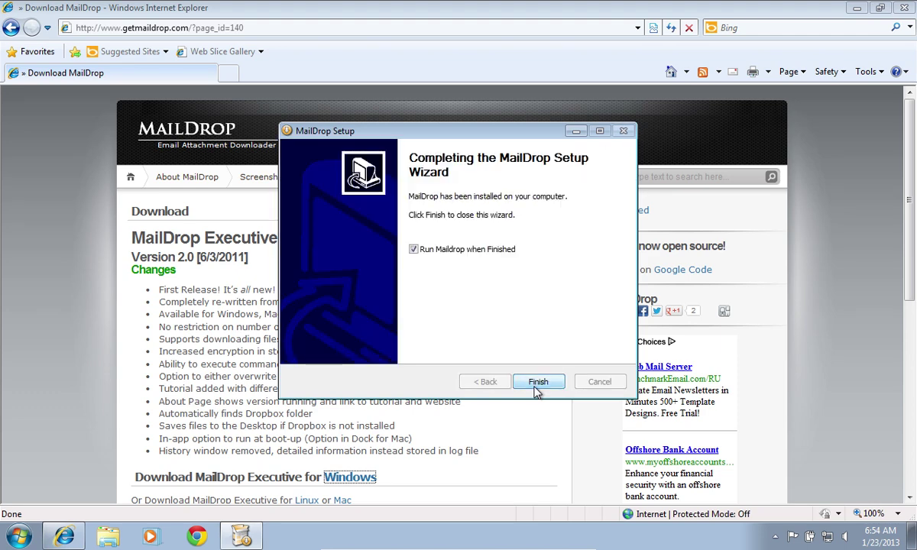
{"action": "left_click", "coordinate": [538, 383]}
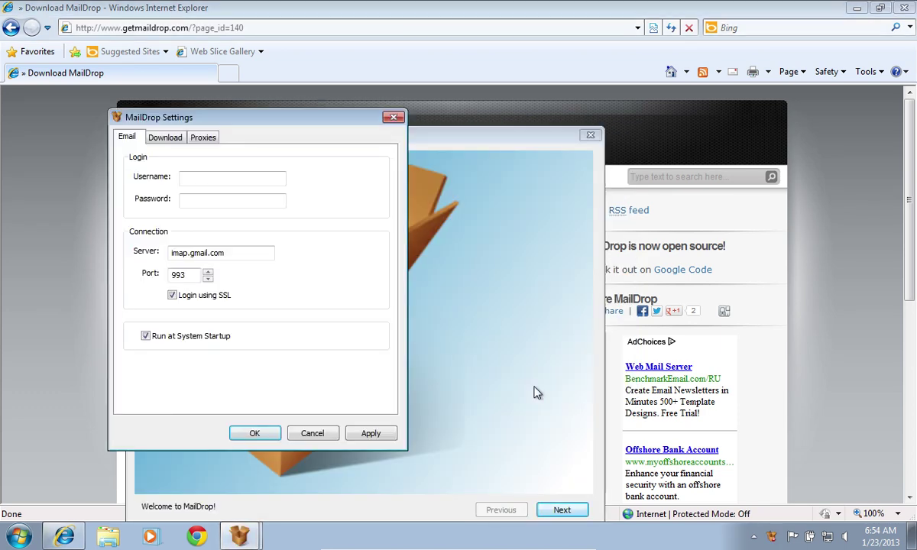
Step: Enter the Gmail account's email address and password in MailDrop's Email tab and apply them
{"action": "left_click", "coordinate": [245, 182]}
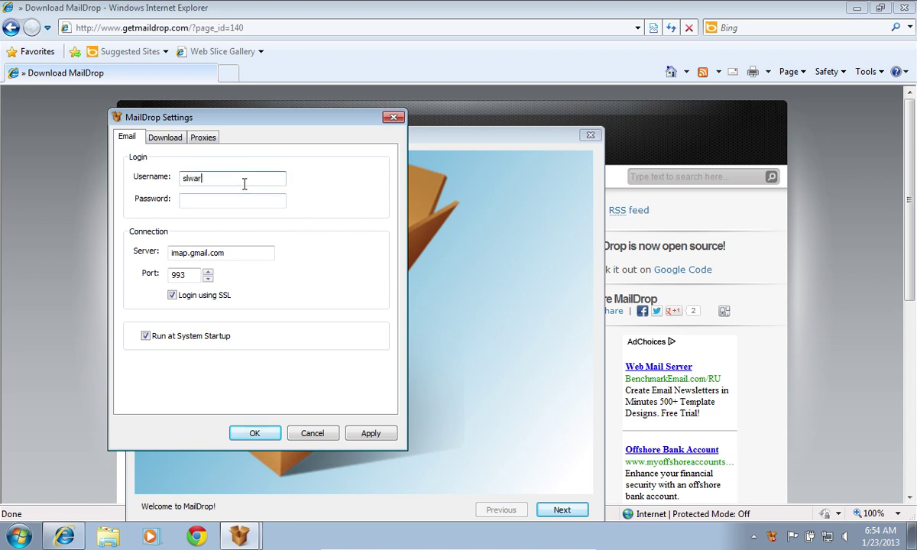
{"action": "key", "text": "Tab"}
{"action": "type", "text": "********"}
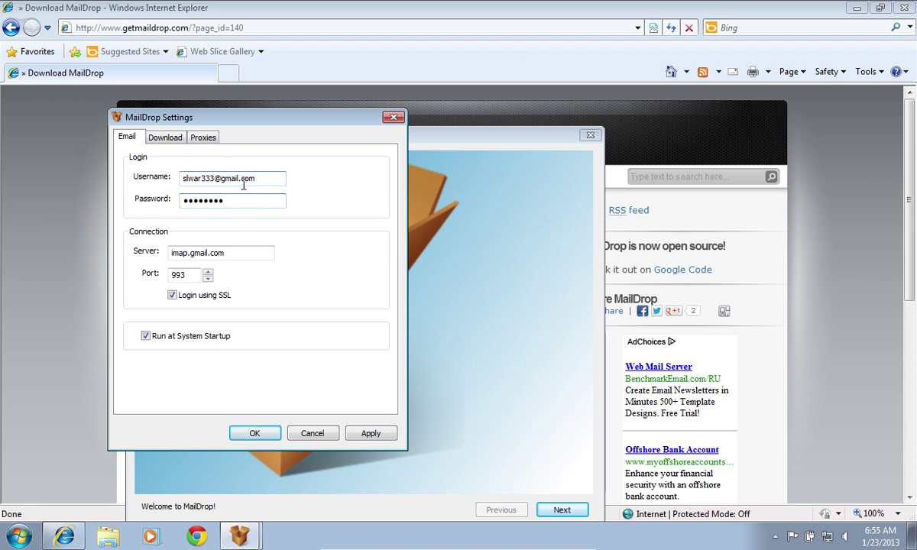
{"action": "left_click", "coordinate": [371, 434]}
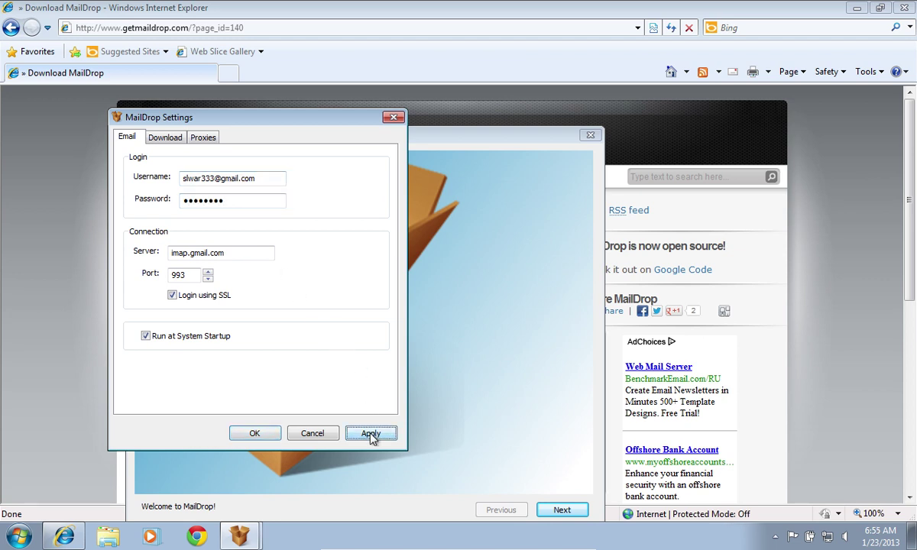
Step: Go to gmail.com and sign in with the account's email address and password
{"action": "left_click", "coordinate": [254, 31]}
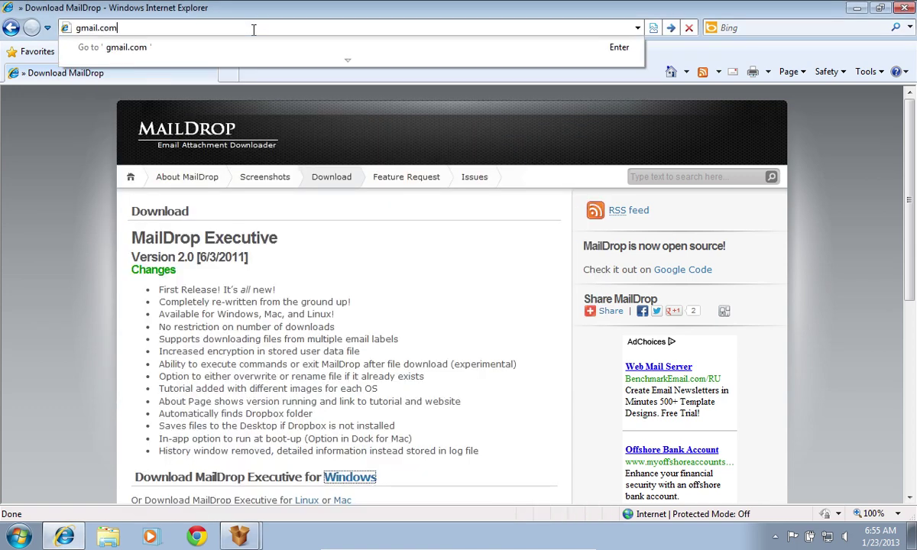
{"action": "key", "text": "Return"}
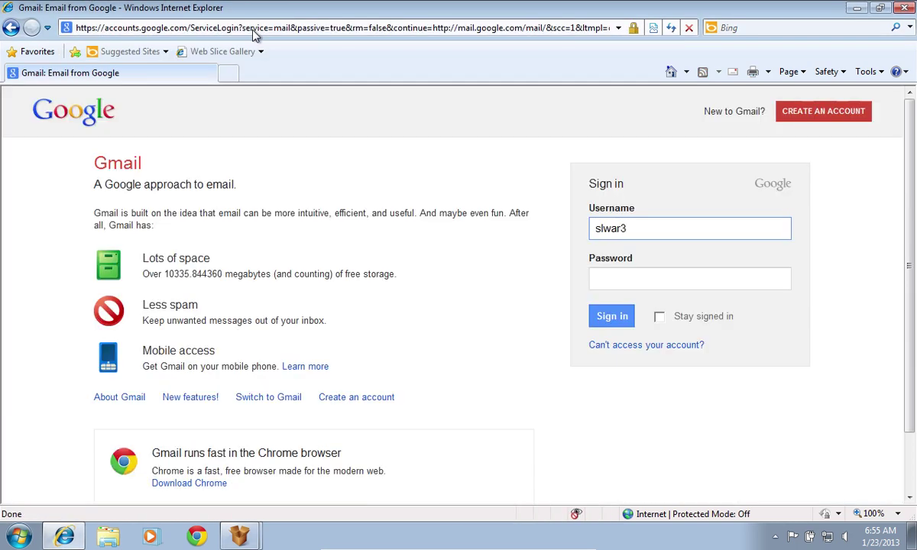
{"action": "key", "text": "Tab"}
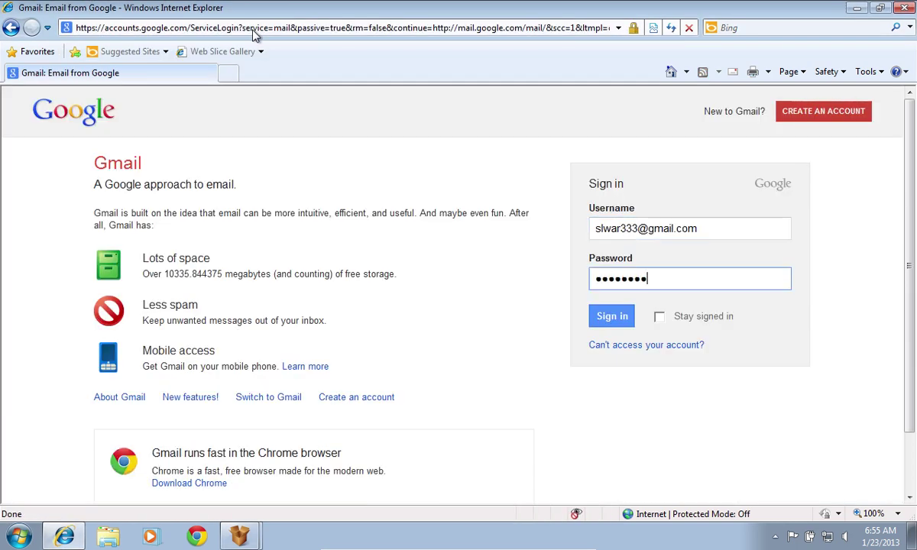
{"action": "key", "text": "Return"}
Step: Confirm IMAP access is enabled in Gmail settings, then open the Filters new-filter form
{"action": "left_click", "coordinate": [869, 175]}
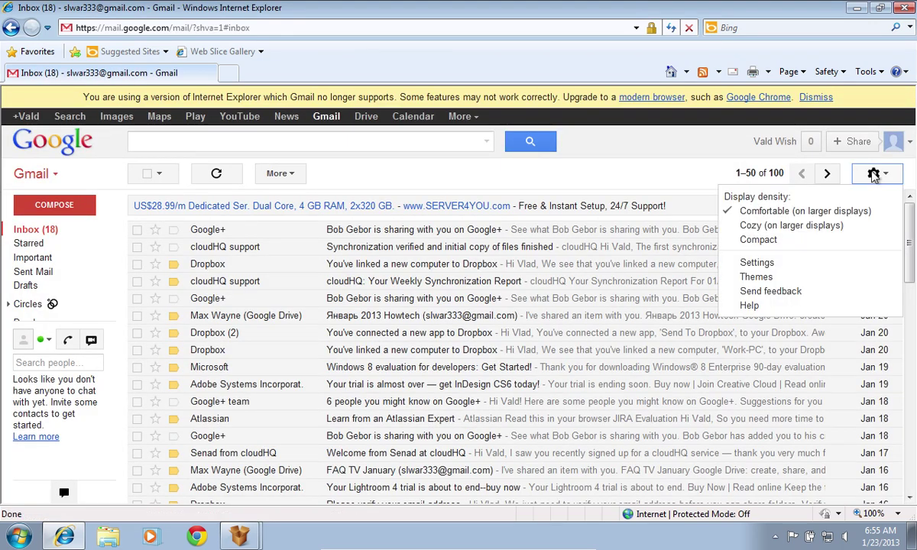
{"action": "left_click", "coordinate": [758, 262]}
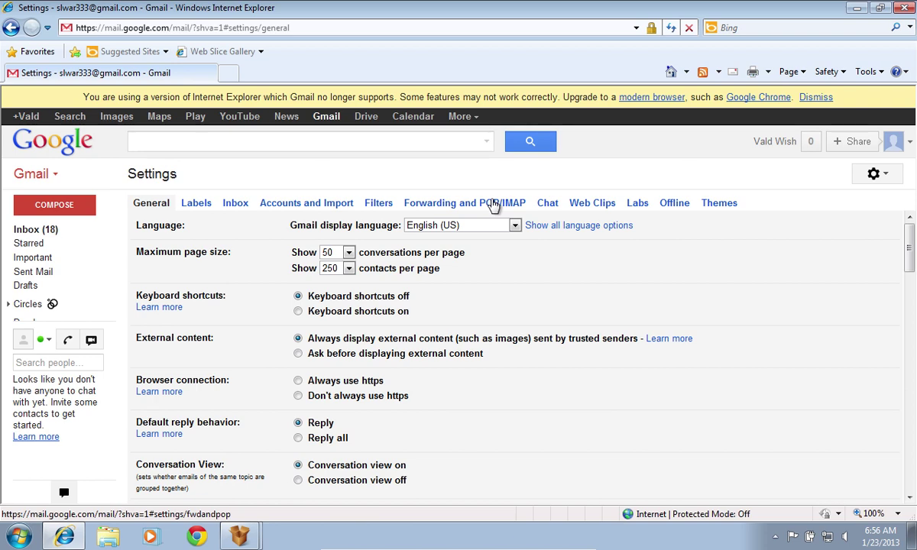
{"action": "left_click", "coordinate": [493, 204]}
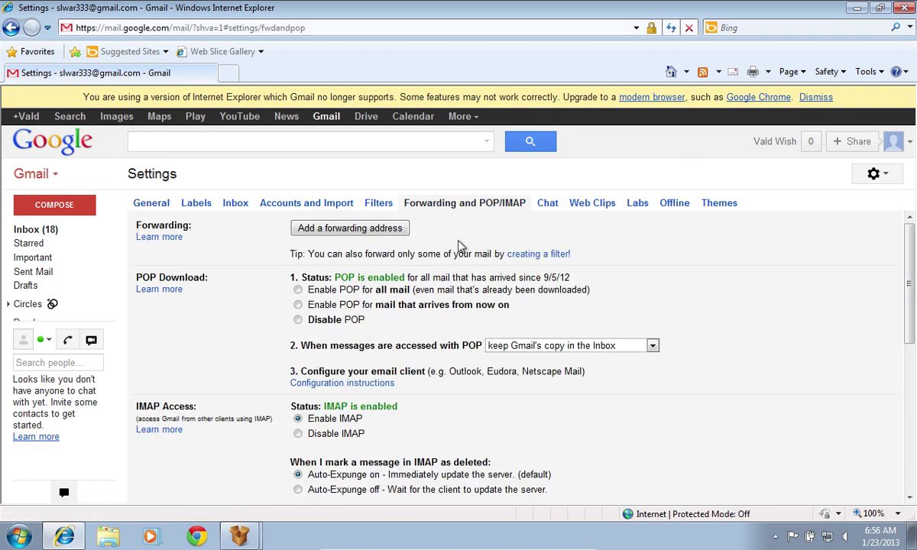
{"action": "left_click", "coordinate": [297, 420]}
{"action": "left_click", "coordinate": [374, 205]}
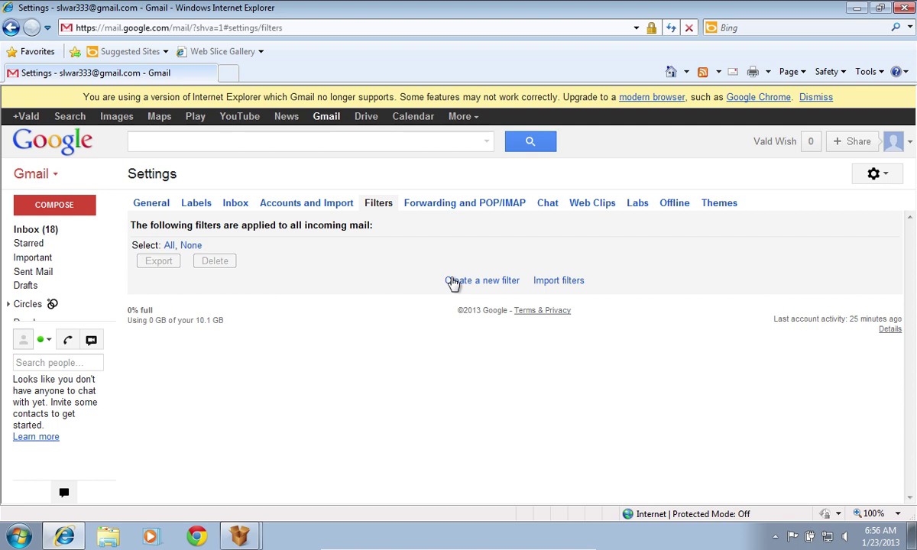
{"action": "left_click", "coordinate": [452, 282]}
Step: Create a Gmail filter for subject 'MailDrop' that applies the Dropbox label
{"action": "left_click", "coordinate": [407, 256]}
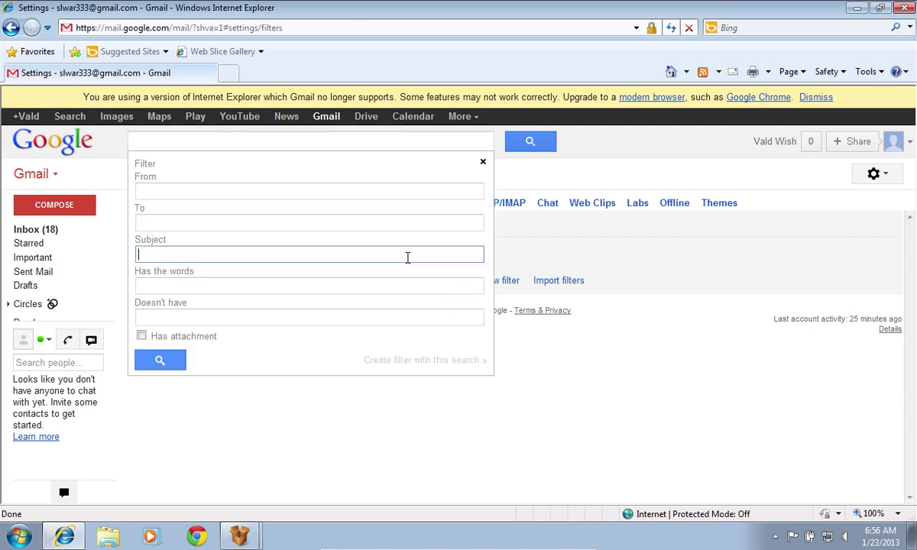
{"action": "type", "text": "MailDrop"}
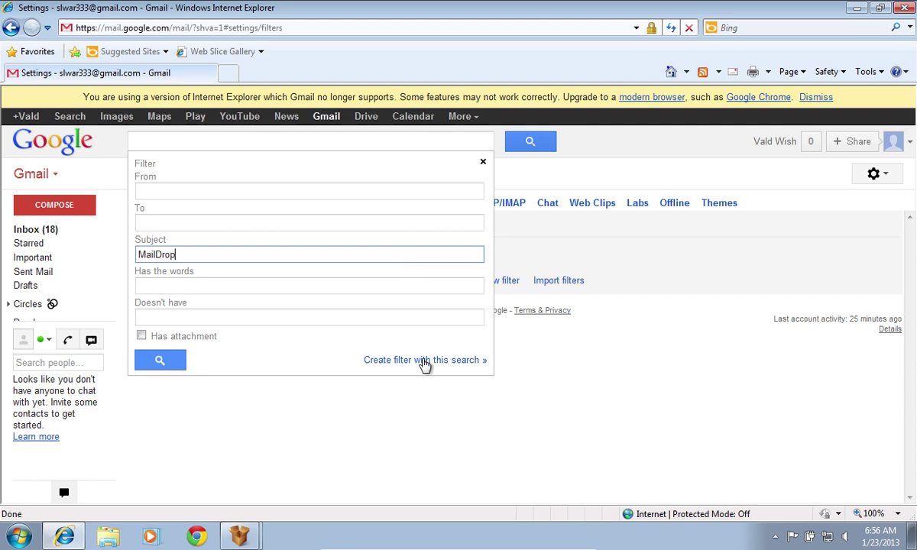
{"action": "left_click", "coordinate": [425, 360]}
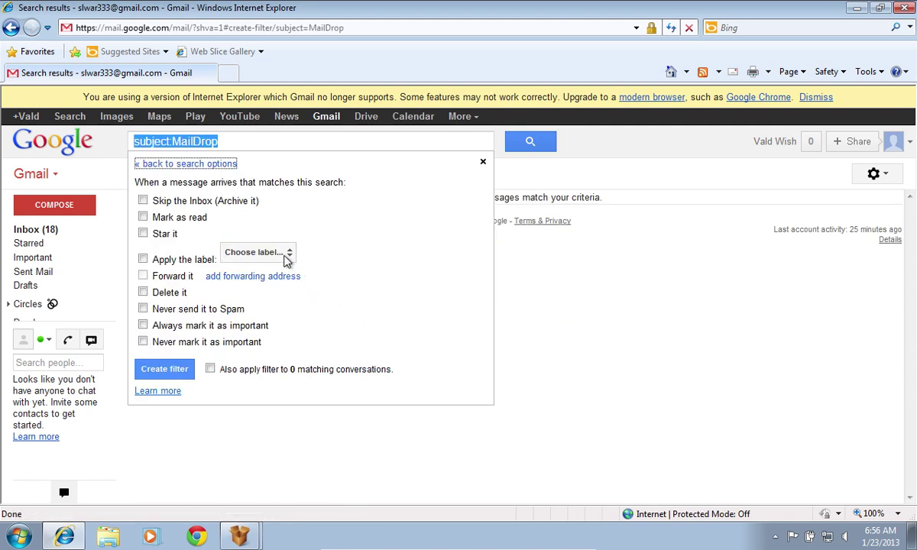
{"action": "left_click", "coordinate": [286, 255]}
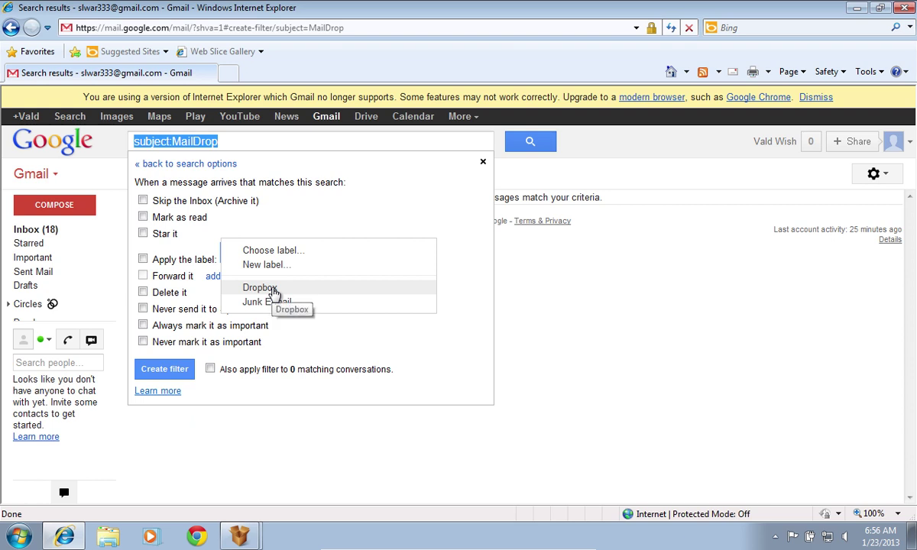
{"action": "left_click", "coordinate": [260, 289]}
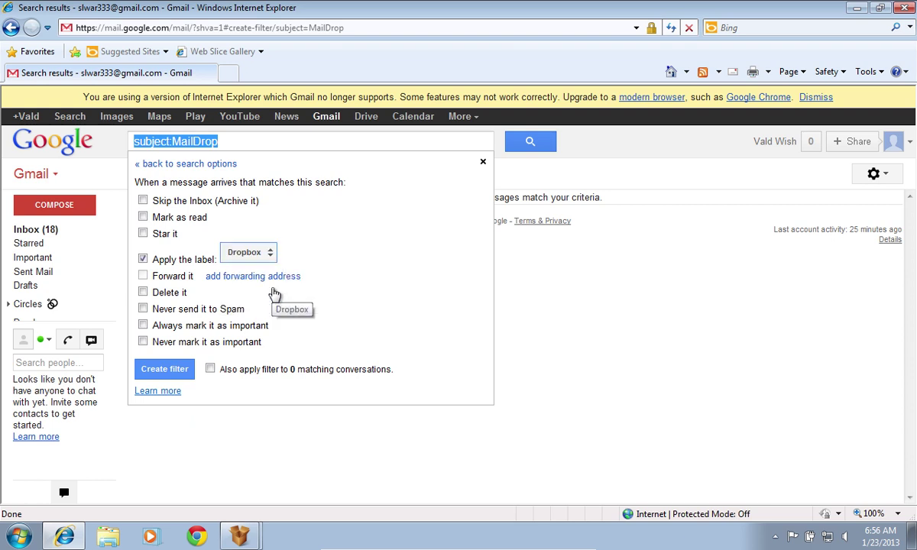
{"action": "left_click", "coordinate": [182, 375]}
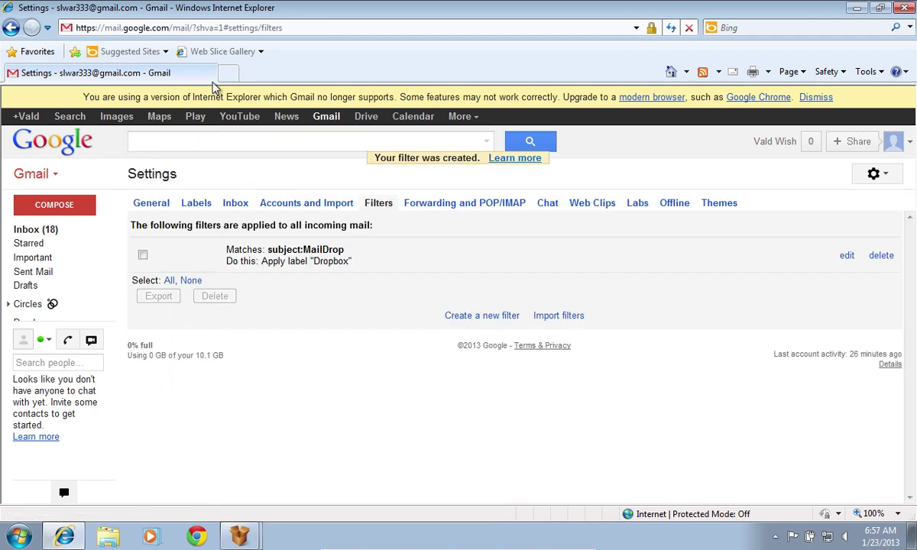
{"action": "left_click", "coordinate": [223, 76]}
Step: Load dropbox.com, download the Dropbox 1.6.16 installer and run it
{"action": "type", "text": "dropbox.com"}
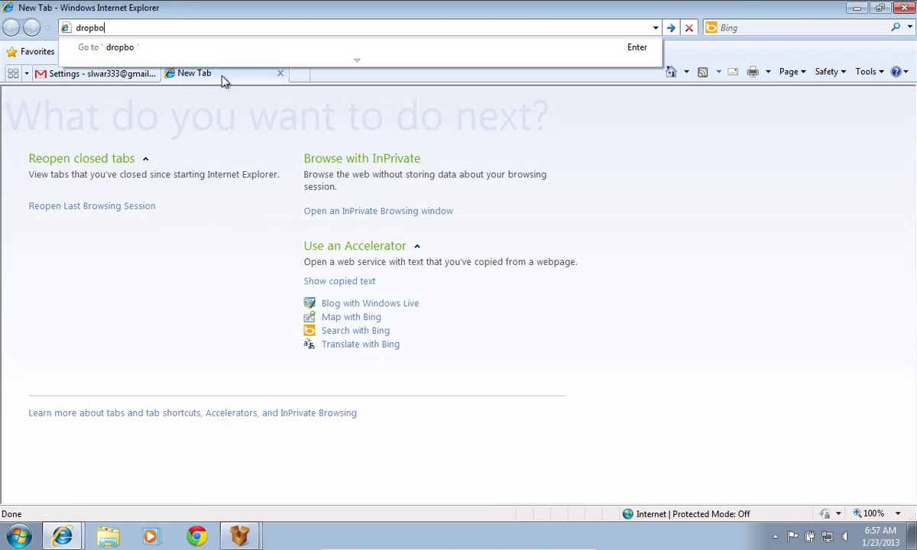
{"action": "key", "text": "Return"}
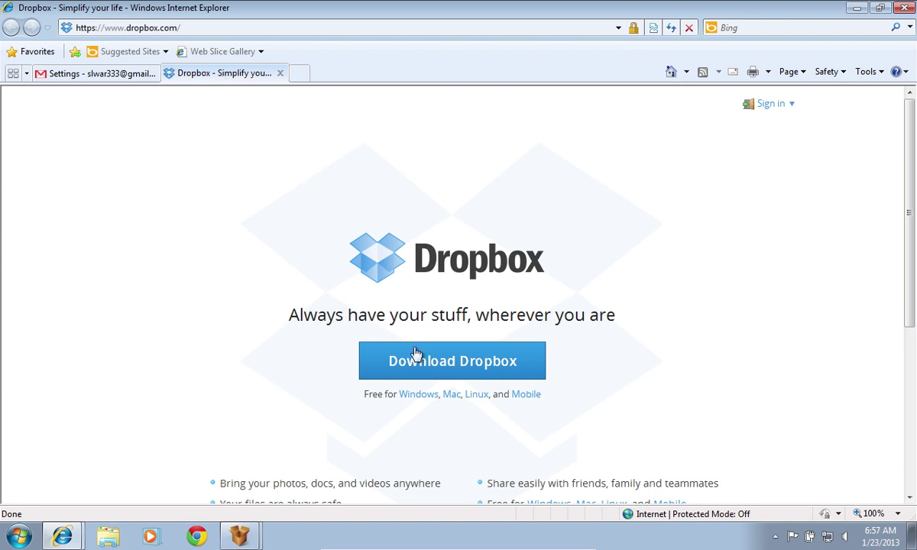
{"action": "left_click", "coordinate": [424, 367]}
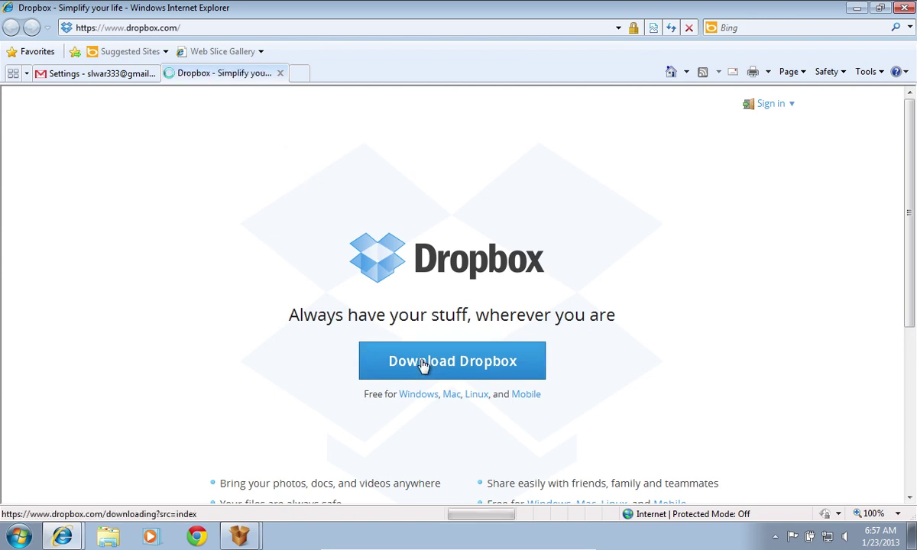
{"action": "left_click", "coordinate": [426, 274]}
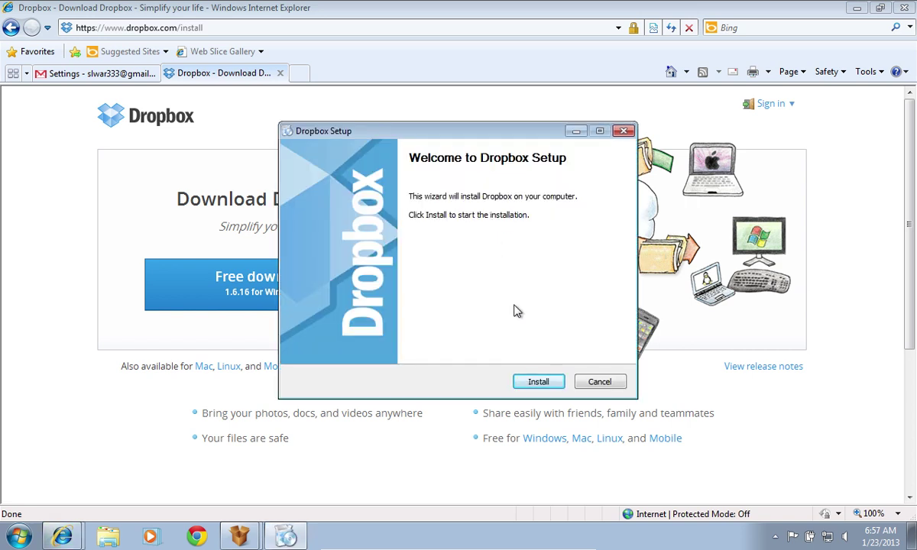
Step: Install Dropbox and sign in to the existing account with its email and password
{"action": "left_click", "coordinate": [537, 382]}
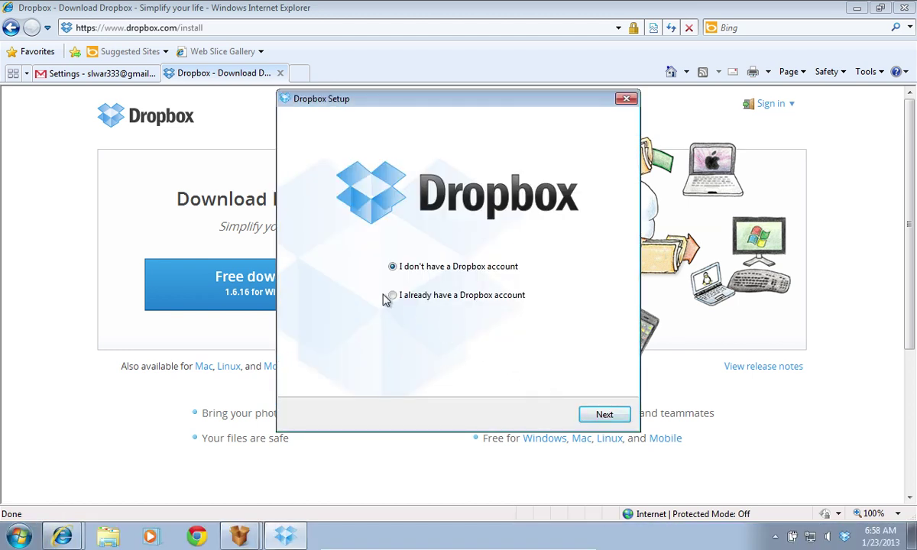
{"action": "left_click", "coordinate": [393, 297]}
{"action": "left_click", "coordinate": [595, 415]}
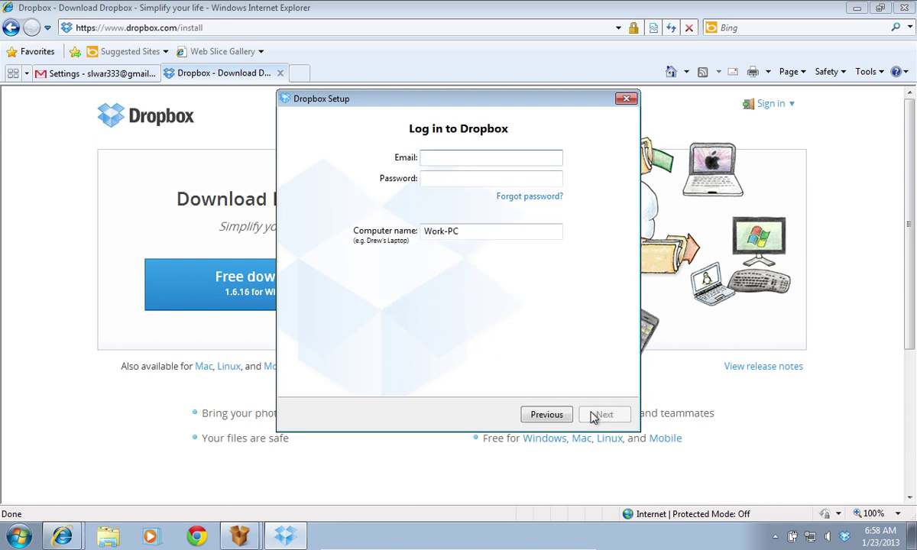
{"action": "key", "text": "Tab"}
{"action": "type", "text": "•••••••"}
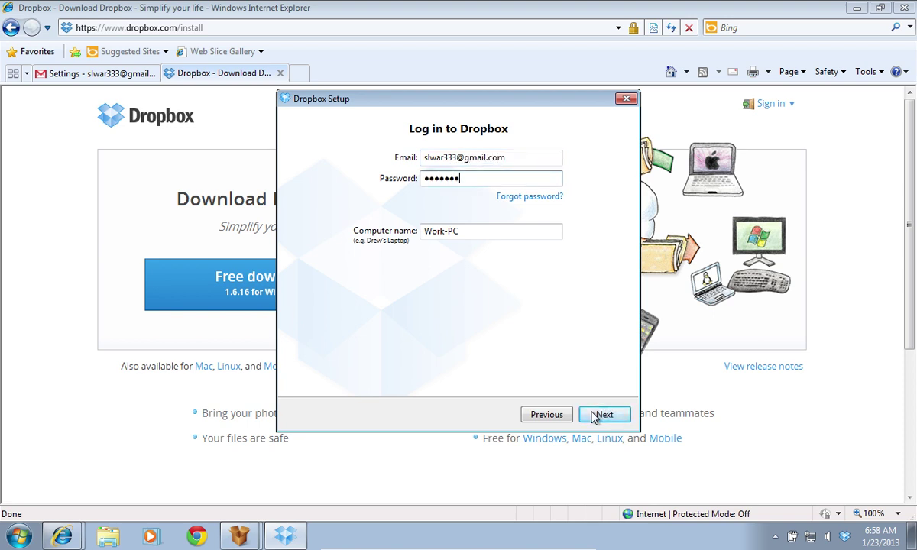
{"action": "left_click", "coordinate": [603, 415]}
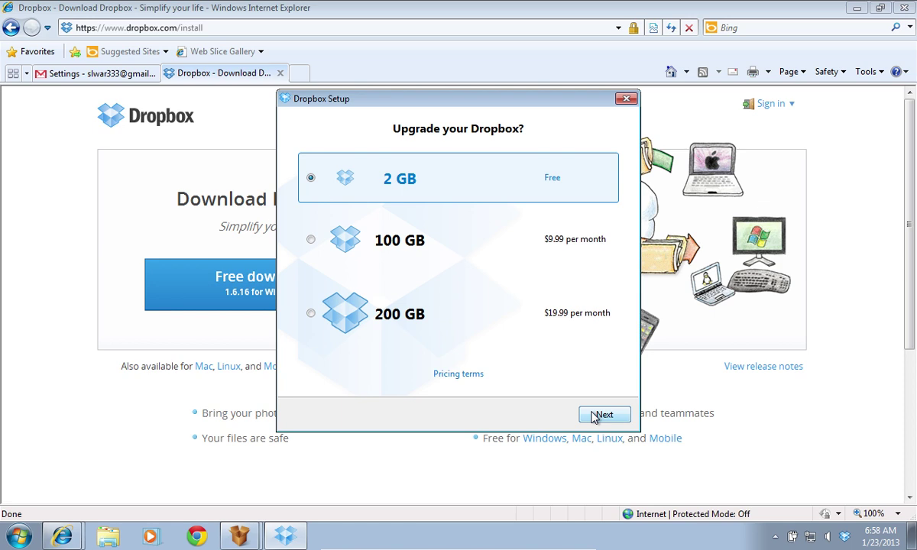
Step: Keep the free 2 GB plan, choose typical setup, skip the tour and finish
{"action": "left_click", "coordinate": [595, 416]}
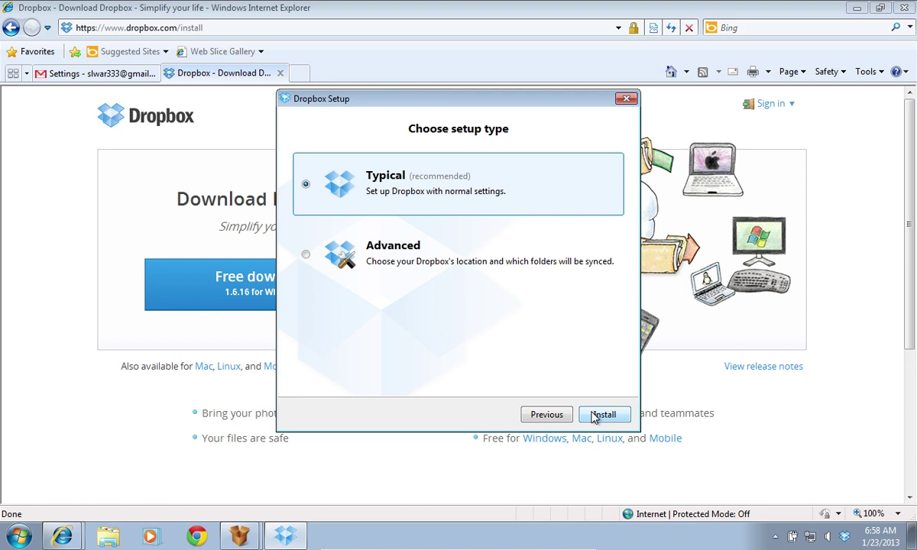
{"action": "left_click", "coordinate": [594, 416]}
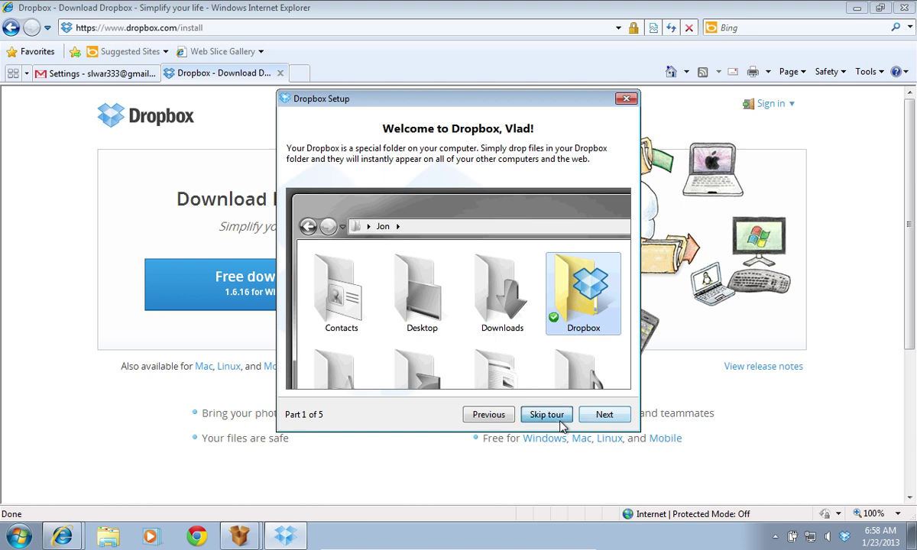
{"action": "left_click", "coordinate": [560, 420]}
{"action": "left_click", "coordinate": [595, 422]}
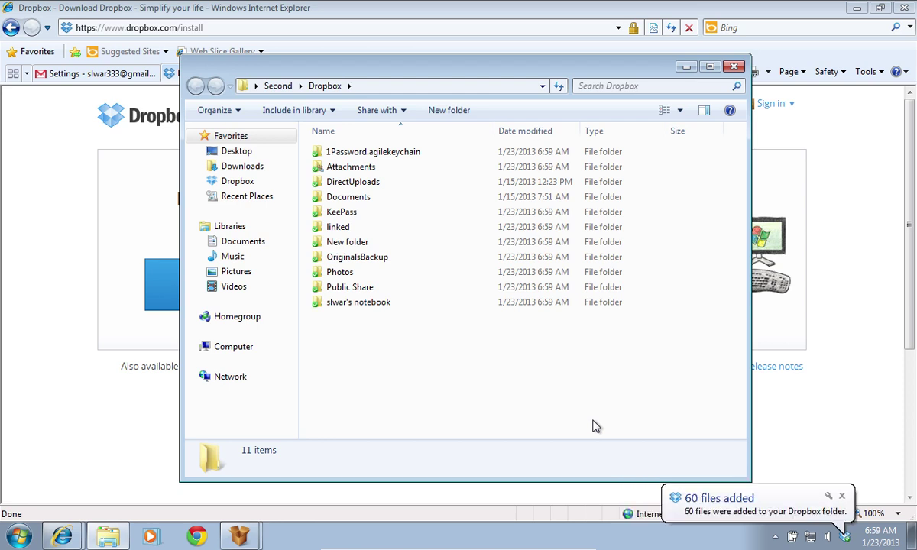
Step: Copy the Dropbox folder path C:\Users\Second\Dropbox and bring MailDrop back to the front
{"action": "left_click", "coordinate": [397, 88]}
{"action": "right_click", "coordinate": [398, 90]}
{"action": "key", "text": "ctrl+c"}
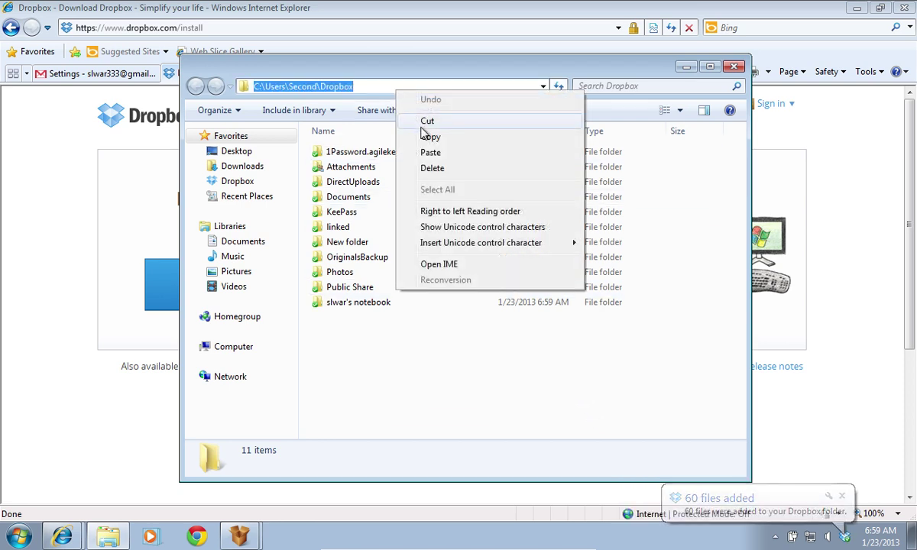
{"action": "left_click", "coordinate": [429, 137]}
{"action": "left_click", "coordinate": [240, 539]}
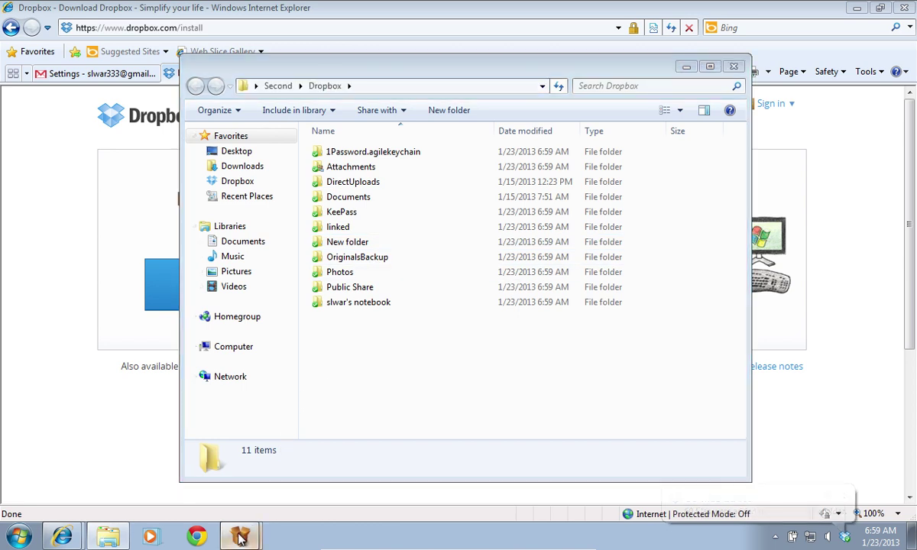
Step: Set the Dropbox label's download folder to C:\Users\Second\Dropbox\MailDrop, apply and close settings
{"action": "left_click", "coordinate": [239, 483]}
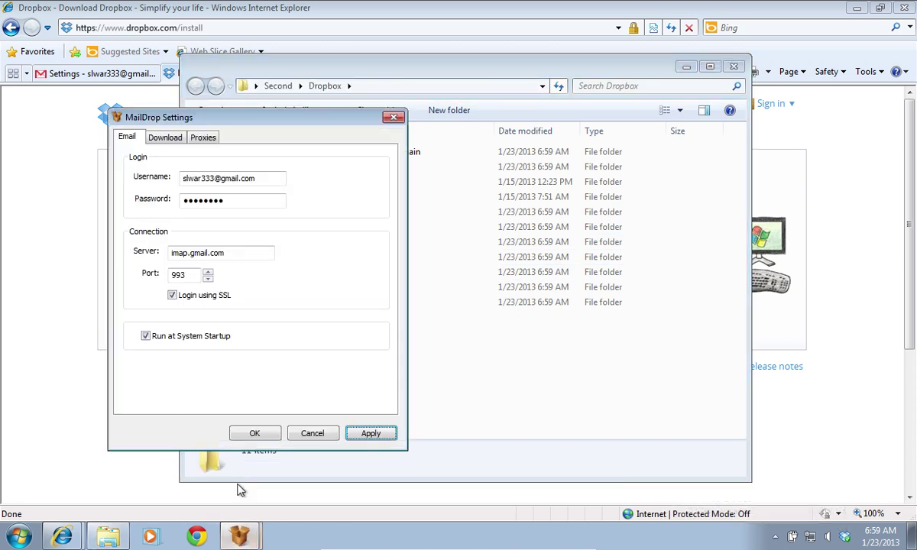
{"action": "left_click", "coordinate": [161, 138]}
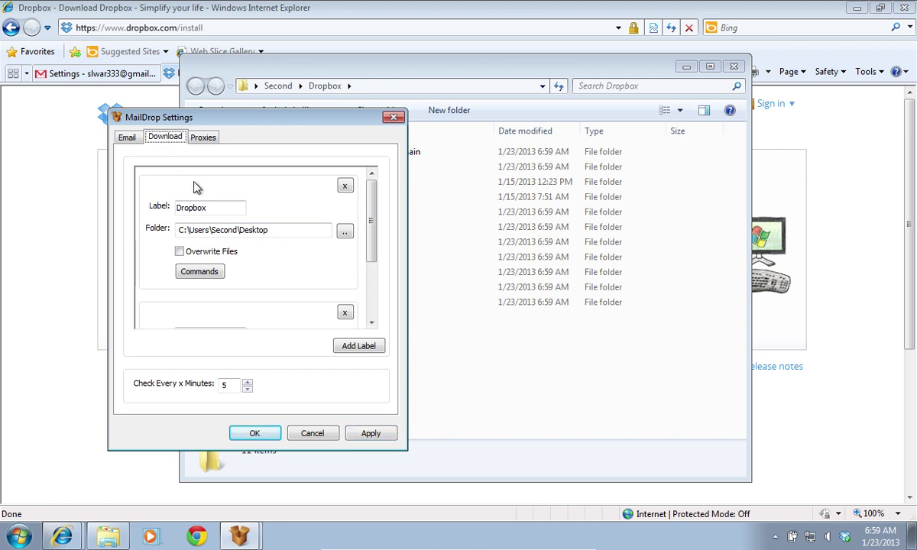
{"action": "left_click", "coordinate": [274, 231]}
{"action": "double_click", "coordinate": [243, 237]}
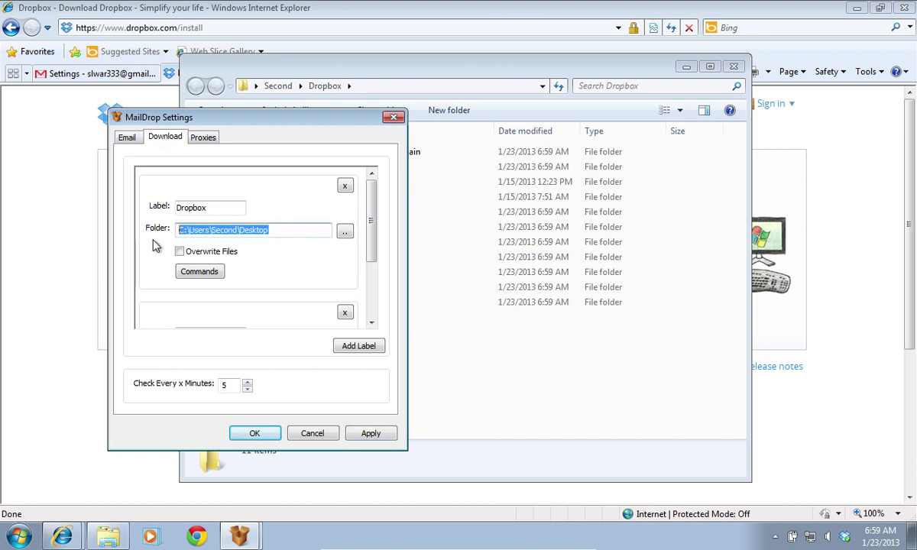
{"action": "key", "text": "ctrl+v"}
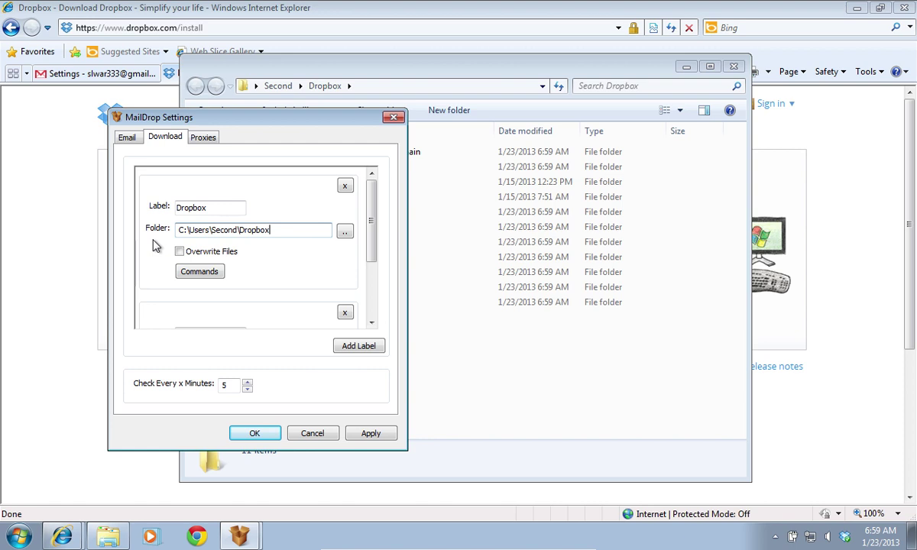
{"action": "type", "text": "\\MailDrop"}
{"action": "left_click", "coordinate": [358, 435]}
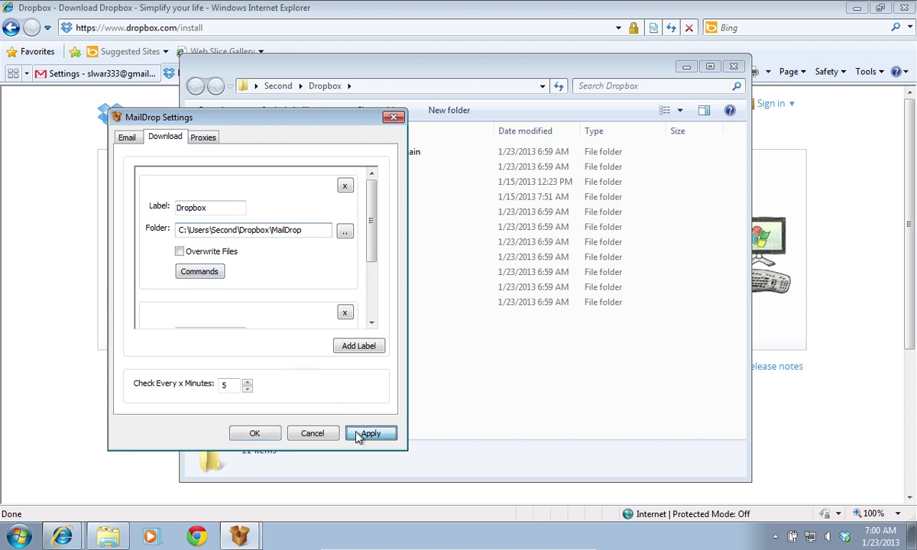
{"action": "left_click", "coordinate": [268, 438]}
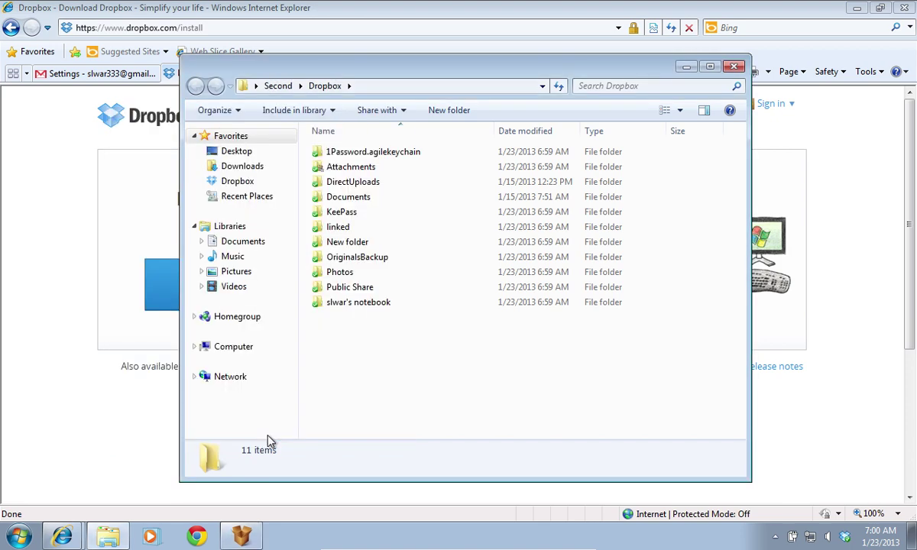
Step: Start a new Gmail message to your own address with the subject 'MailDrop file'
{"action": "left_click", "coordinate": [686, 68]}
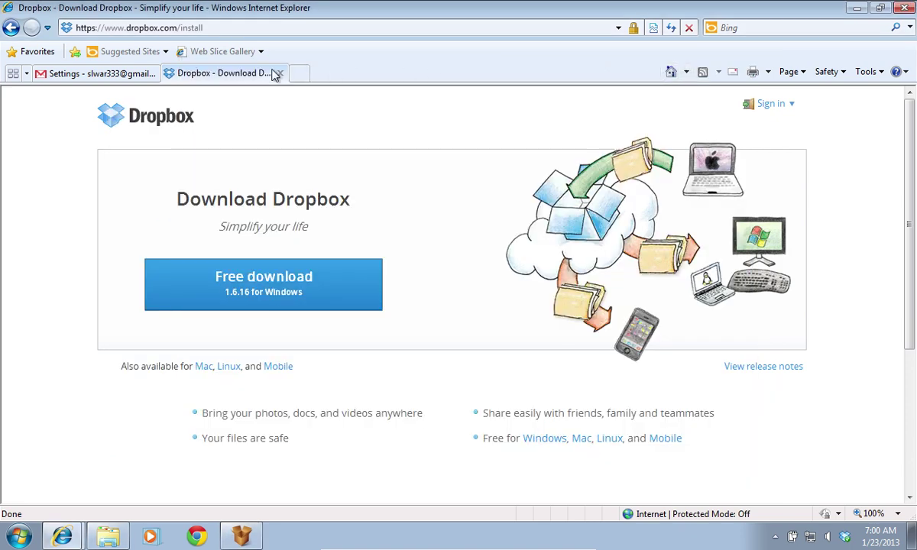
{"action": "left_click", "coordinate": [115, 74]}
{"action": "left_click", "coordinate": [75, 211]}
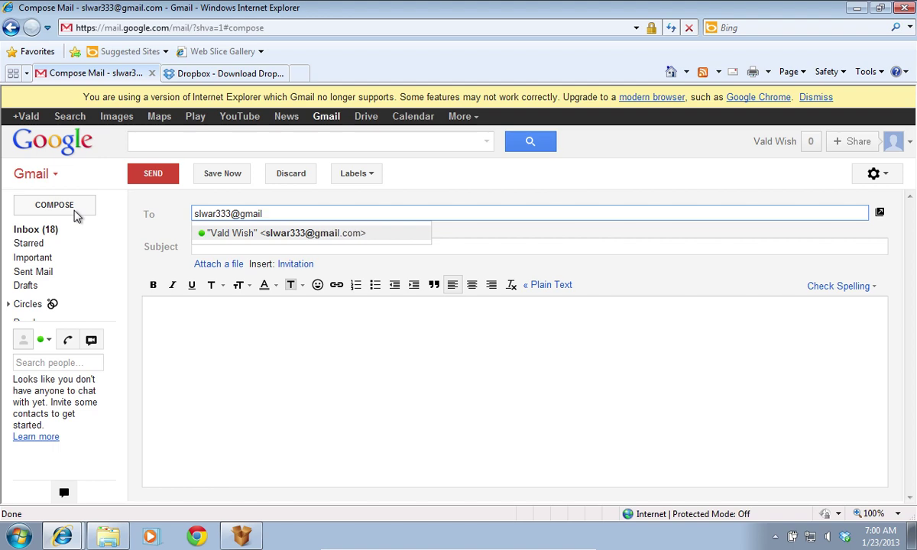
{"action": "key", "text": "Tab"}
{"action": "type", "text": "MailDrop E"}
Step: Attach the Desert image, send the message, and close Internet Explorer with all tabs
{"action": "left_click", "coordinate": [219, 264]}
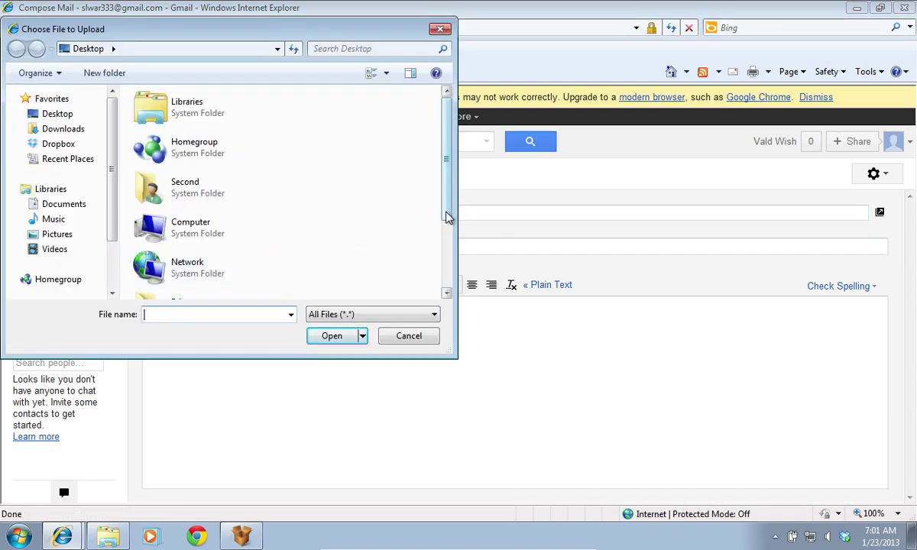
{"action": "scroll", "coordinate": [449, 218], "scroll_direction": "down", "scroll_amount": 3}
{"action": "left_click", "coordinate": [184, 233]}
{"action": "left_click", "coordinate": [332, 336]}
{"action": "left_click", "coordinate": [153, 174]}
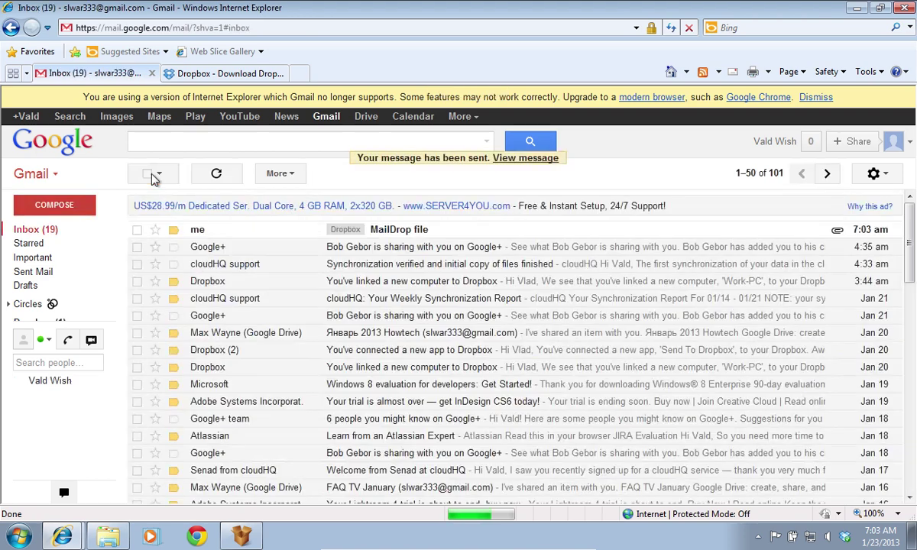
{"action": "key", "text": "alt+F4"}
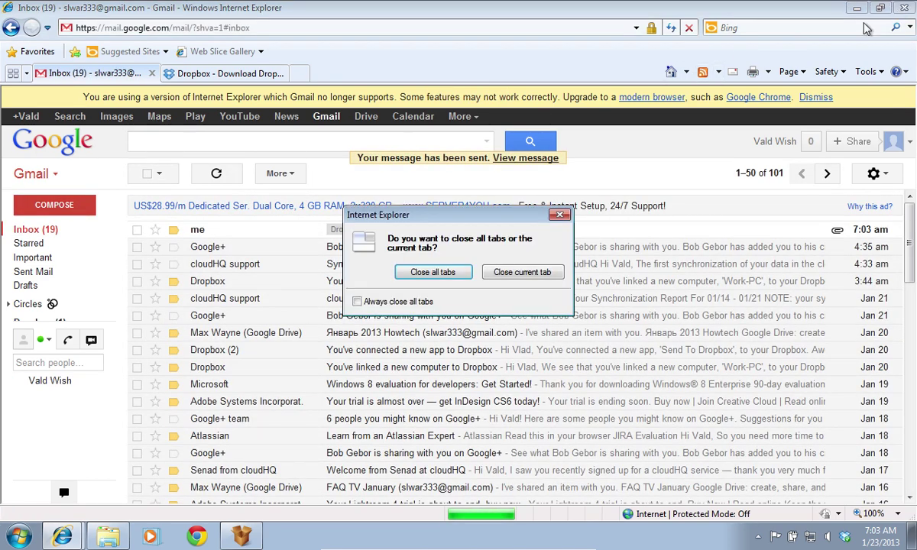
{"action": "key", "text": "Return"}
Step: Dismiss the Dropbox tutorial and open Dropbox > MailDrop to find the Desert image
{"action": "left_click", "coordinate": [593, 136]}
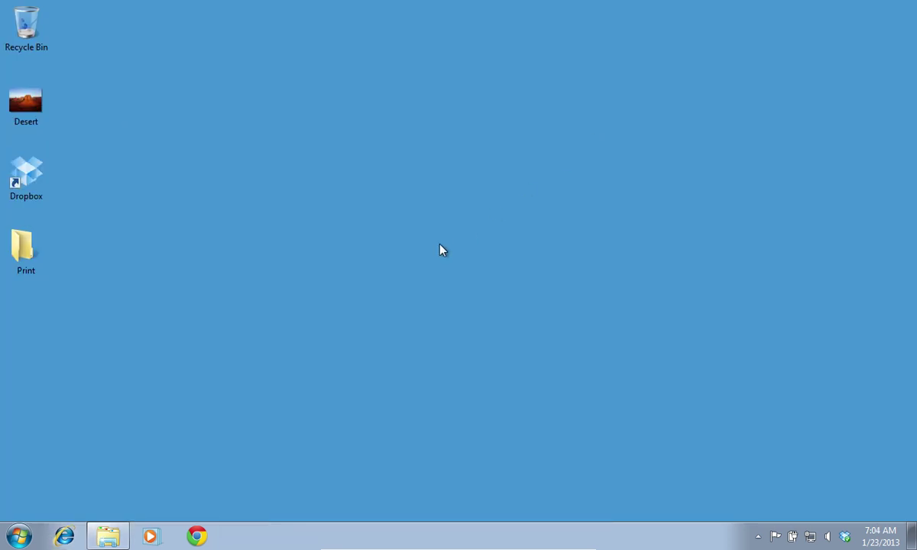
{"action": "double_click", "coordinate": [45, 180]}
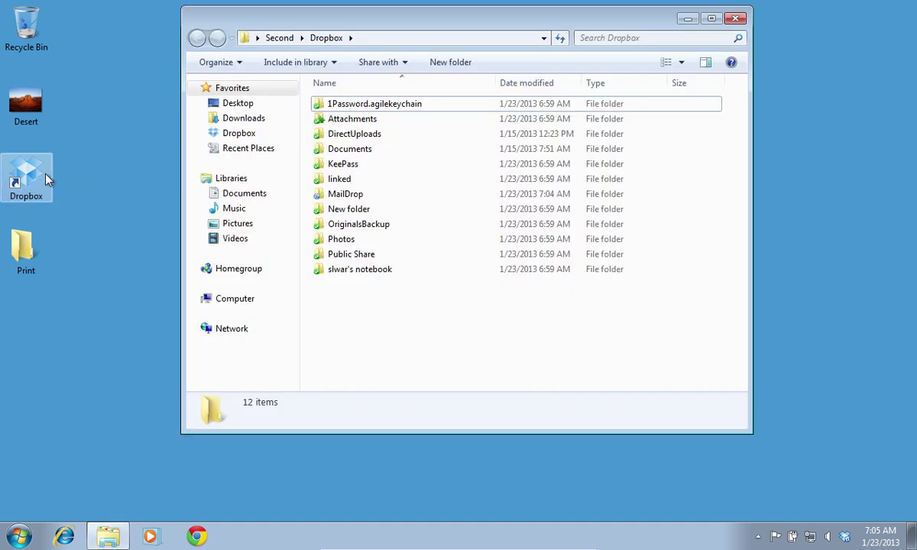
{"action": "double_click", "coordinate": [346, 194]}
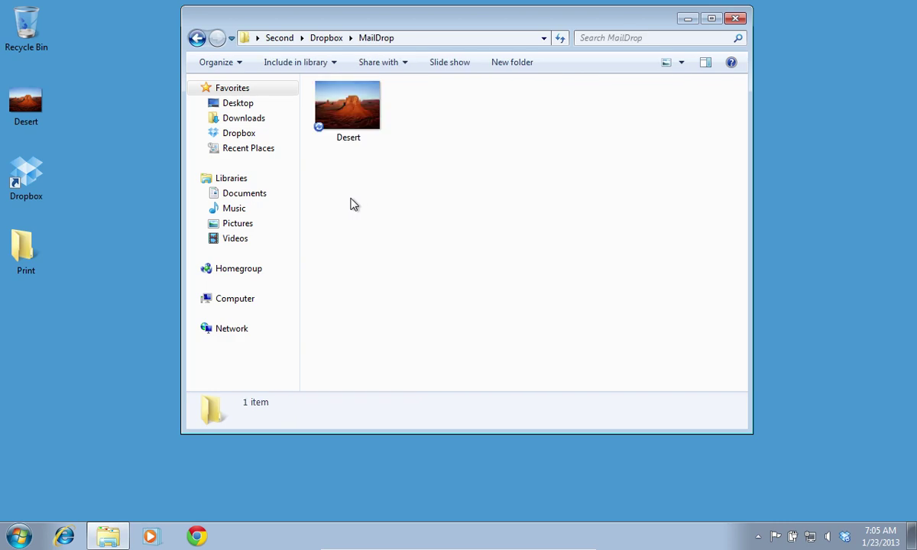